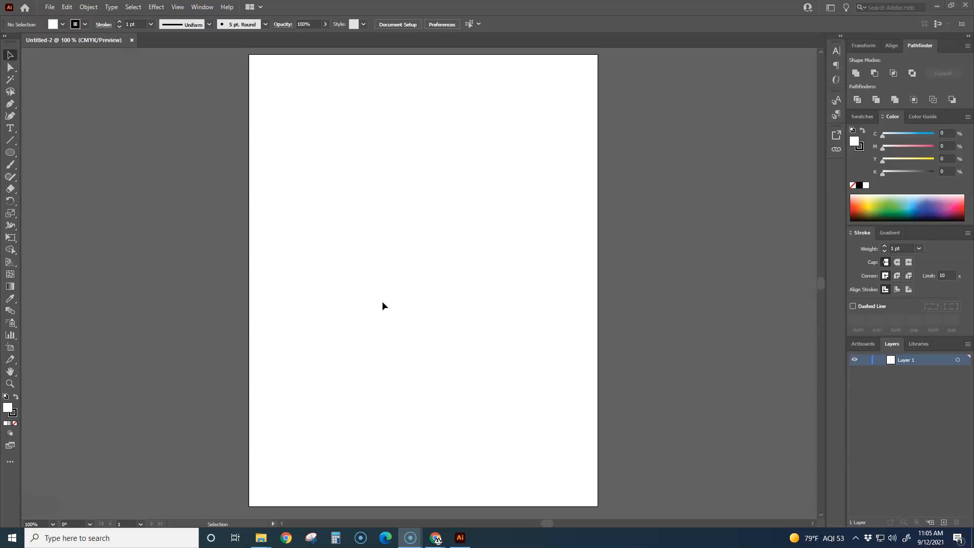
- Draw a small circle near the middle of the page and a tall, narrow ellipse above it with the Ellipse tool
{"action": "left_click", "coordinate": [13, 154]}
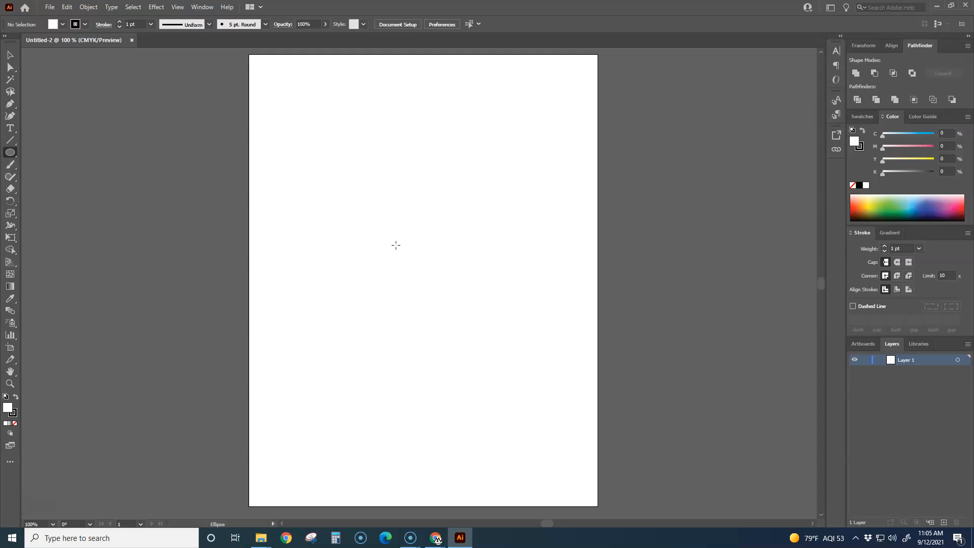
{"action": "left_click_drag", "start_coordinate": [396, 250], "coordinate": [445, 299]}
{"action": "left_click_drag", "start_coordinate": [374, 120], "coordinate": [399, 227]}
- Align the circle and the tall ellipse to each other on their horizontal centers
{"action": "key", "text": "v"}
{"action": "left_click", "coordinate": [409, 314]}
{"action": "left_click_drag", "start_coordinate": [461, 337], "coordinate": [329, 190]}
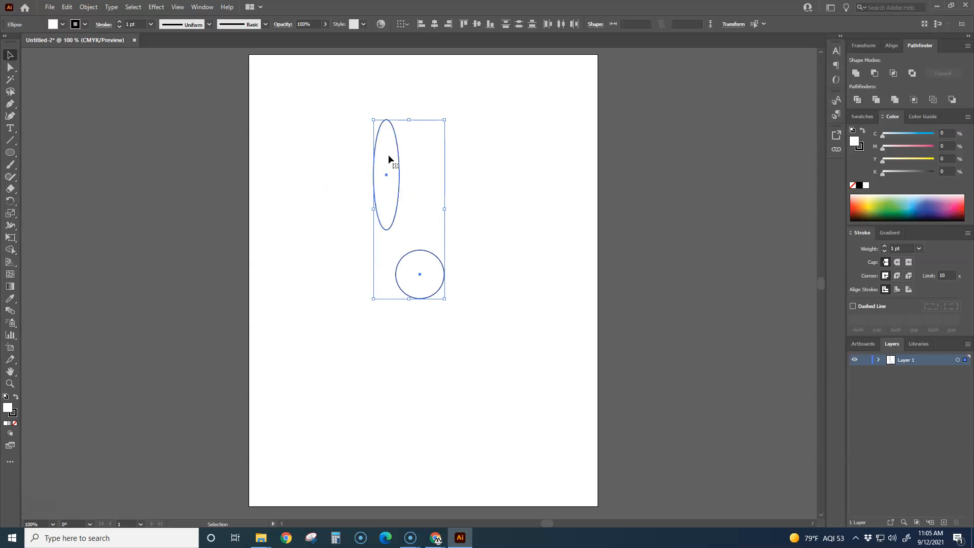
{"action": "left_click", "coordinate": [435, 24]}
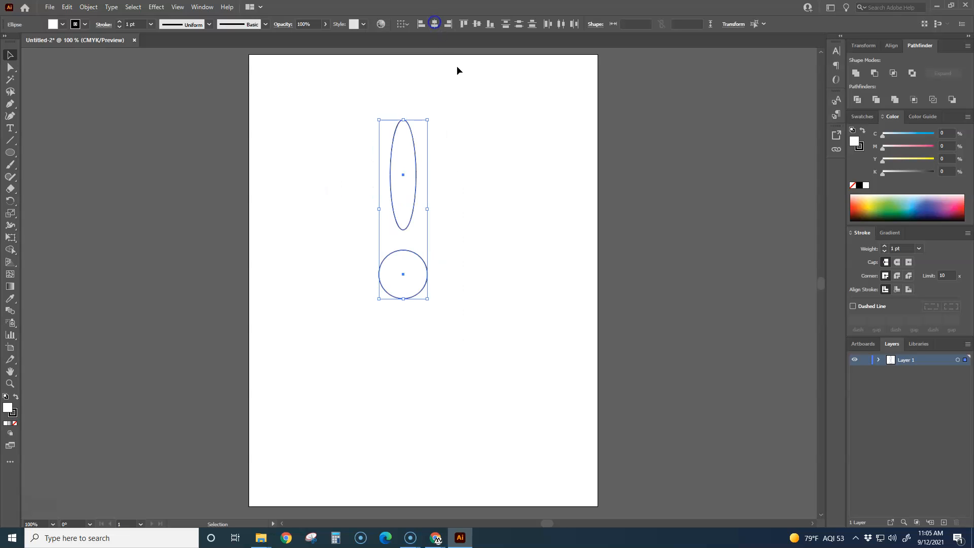
{"action": "left_click", "coordinate": [474, 248]}
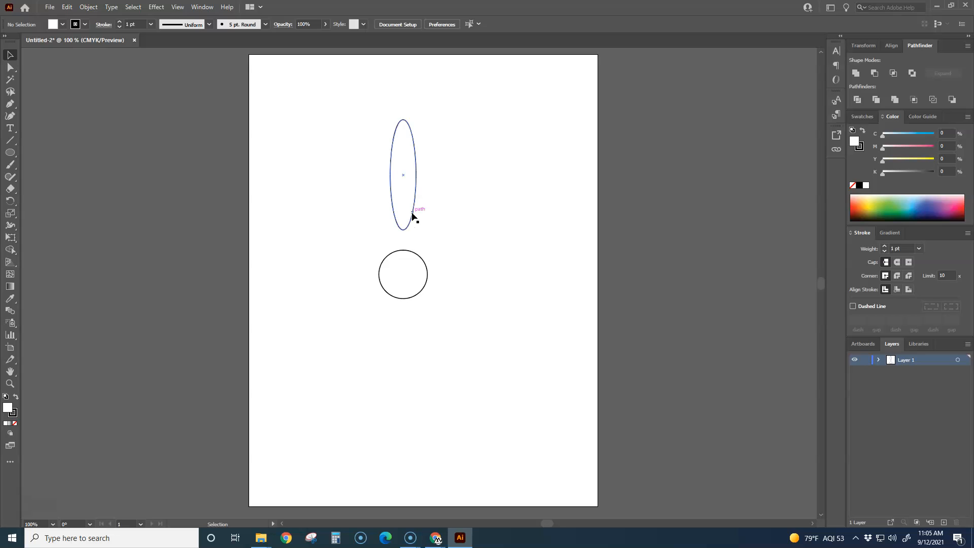
- Scale both shapes down together proportionally, making the circle about 0.66 in wide and the ellipse about 0.35 by 1.49 in
{"action": "left_click_drag", "start_coordinate": [440, 305], "coordinate": [373, 198]}
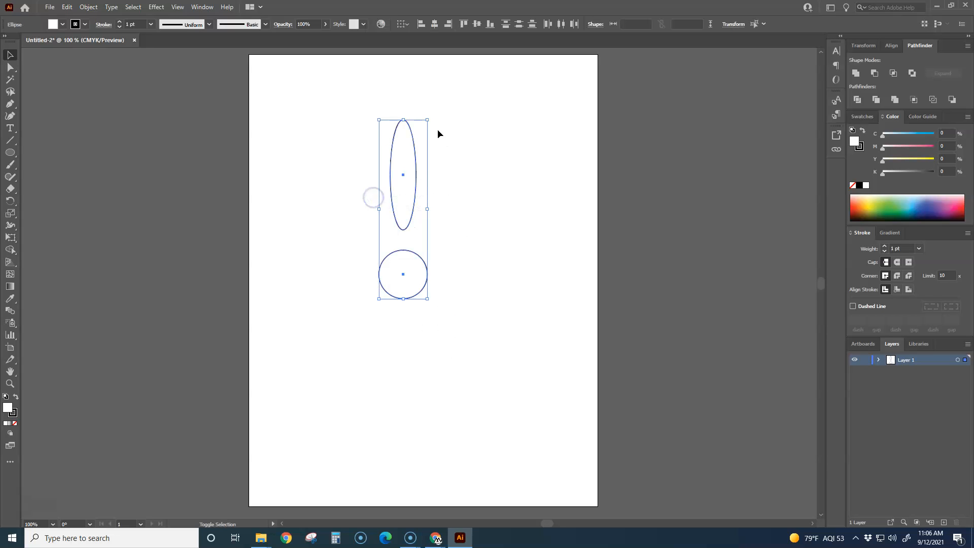
{"action": "left_click_drag", "start_coordinate": [427, 120], "coordinate": [404, 157]}
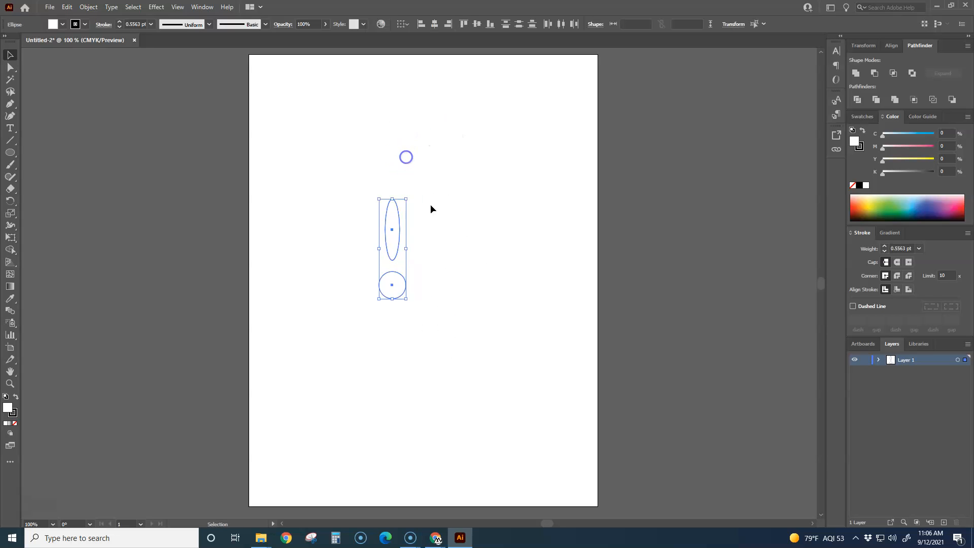
{"action": "left_click", "coordinate": [453, 270]}
- Try to give the tall ellipse a green fill by choosing only a green hue in the Color Picker
{"action": "scroll", "coordinate": [388, 303], "scroll_direction": "up", "scroll_amount": 3}
{"action": "left_click_drag", "start_coordinate": [456, 299], "coordinate": [533, 379]}
{"action": "scroll", "coordinate": [538, 361], "scroll_direction": "down", "scroll_amount": 2}
{"action": "left_click", "coordinate": [515, 363]}
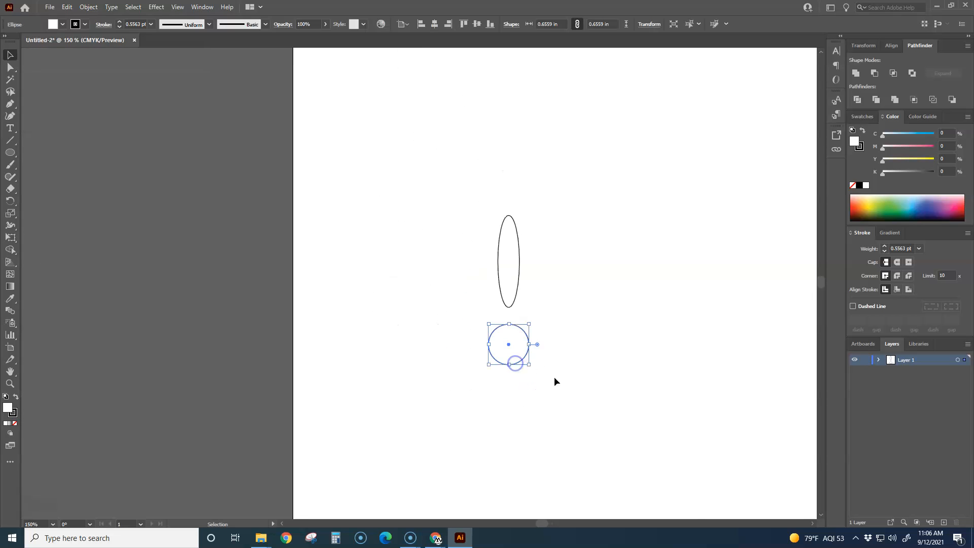
{"action": "left_click", "coordinate": [517, 290]}
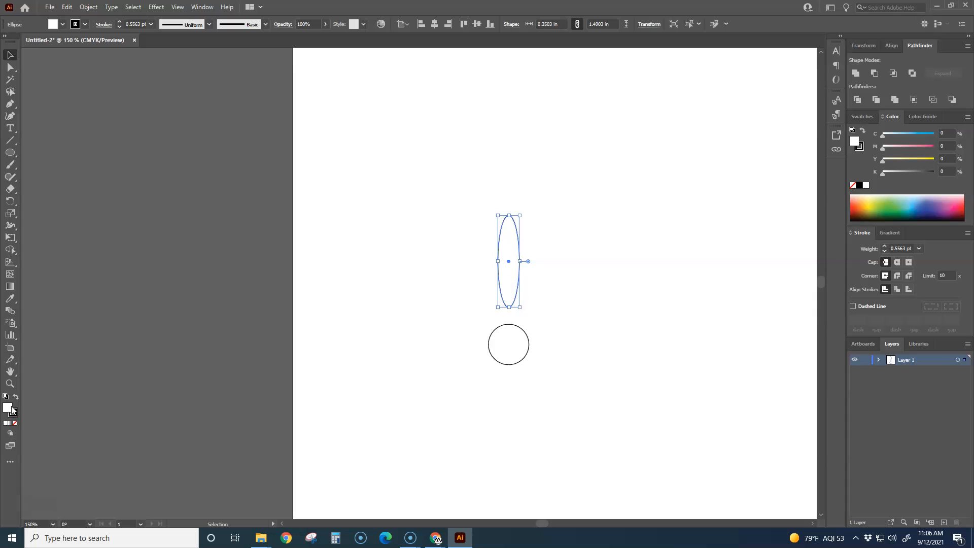
{"action": "double_click", "coordinate": [8, 408]}
{"action": "left_click", "coordinate": [176, 163]}
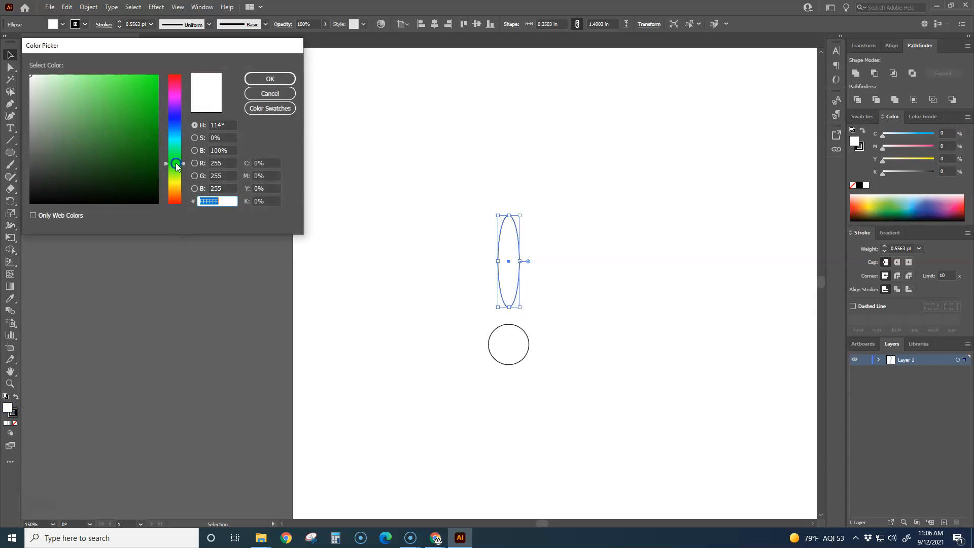
{"action": "left_click", "coordinate": [270, 79]}
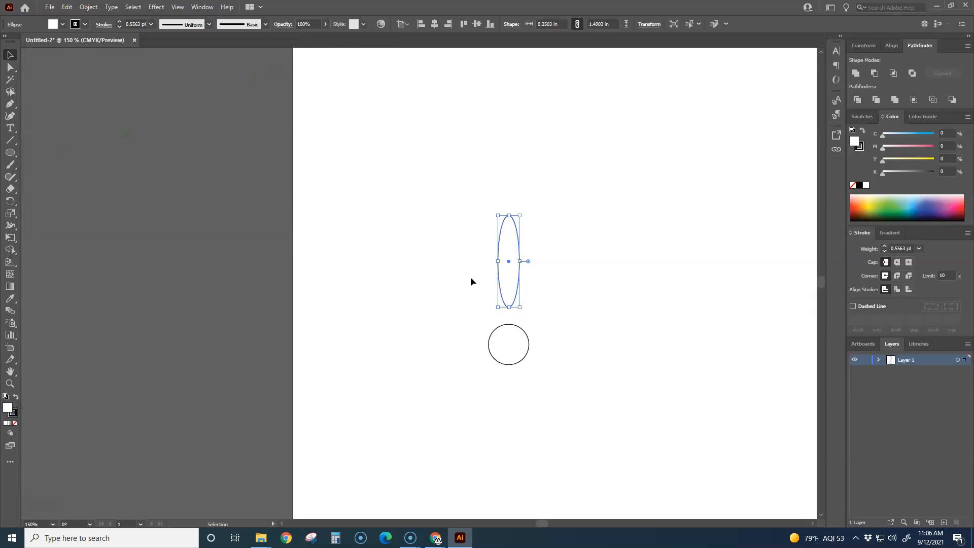
{"action": "left_click", "coordinate": [526, 291]}
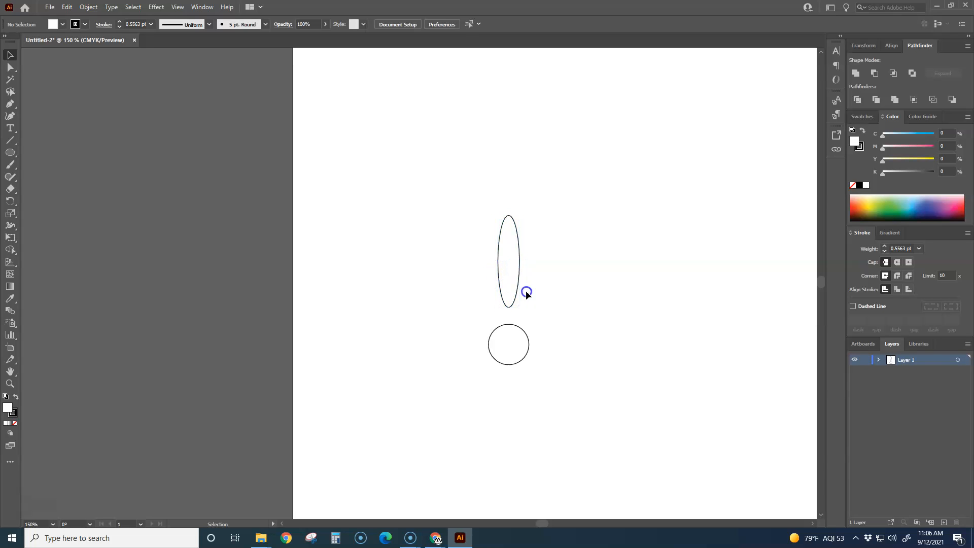
- Fill the tall ellipse with the green color 19A520
{"action": "left_click", "coordinate": [515, 292]}
{"action": "double_click", "coordinate": [7, 409]}
{"action": "left_click", "coordinate": [139, 120]}
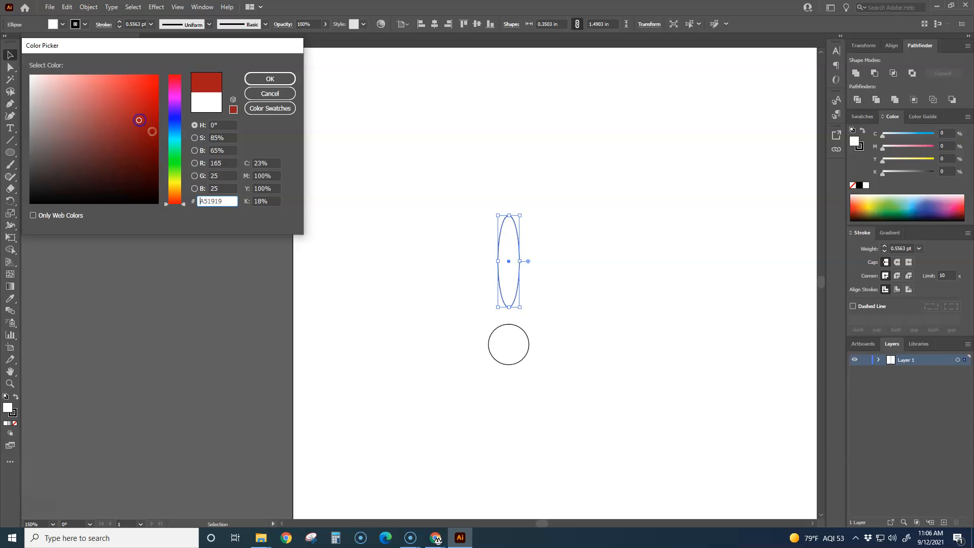
{"action": "left_click", "coordinate": [174, 159]}
{"action": "left_click", "coordinate": [276, 79]}
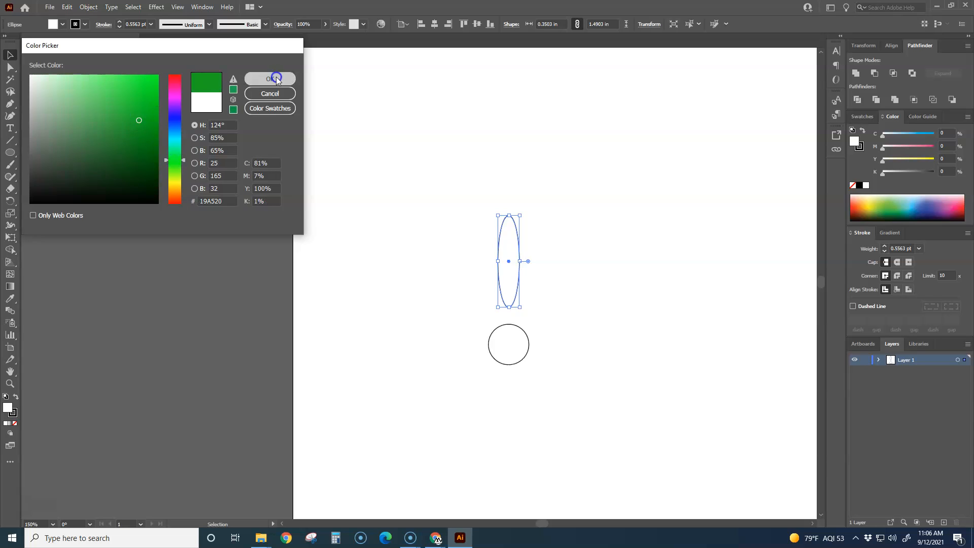
{"action": "left_click", "coordinate": [562, 290]}
{"action": "scroll", "coordinate": [560, 364], "scroll_direction": "down", "scroll_amount": 2}
{"action": "left_click_drag", "start_coordinate": [558, 378], "coordinate": [511, 219]}
{"action": "scroll", "coordinate": [531, 303], "scroll_direction": "up", "scroll_amount": 1}
{"action": "left_click", "coordinate": [558, 245]}
{"action": "left_click", "coordinate": [516, 216]}
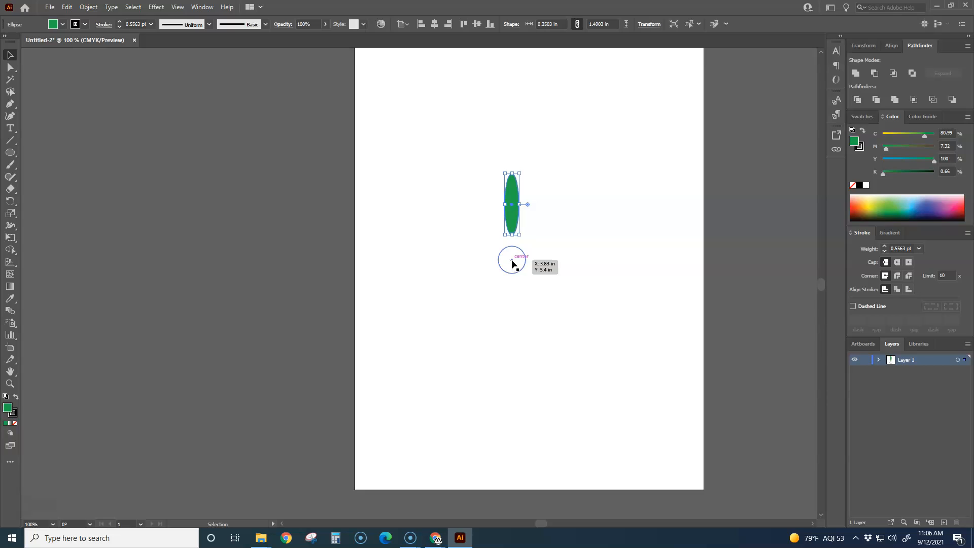
{"action": "left_click", "coordinate": [547, 304]}
{"action": "scroll", "coordinate": [543, 279], "scroll_direction": "up", "scroll_amount": 1}
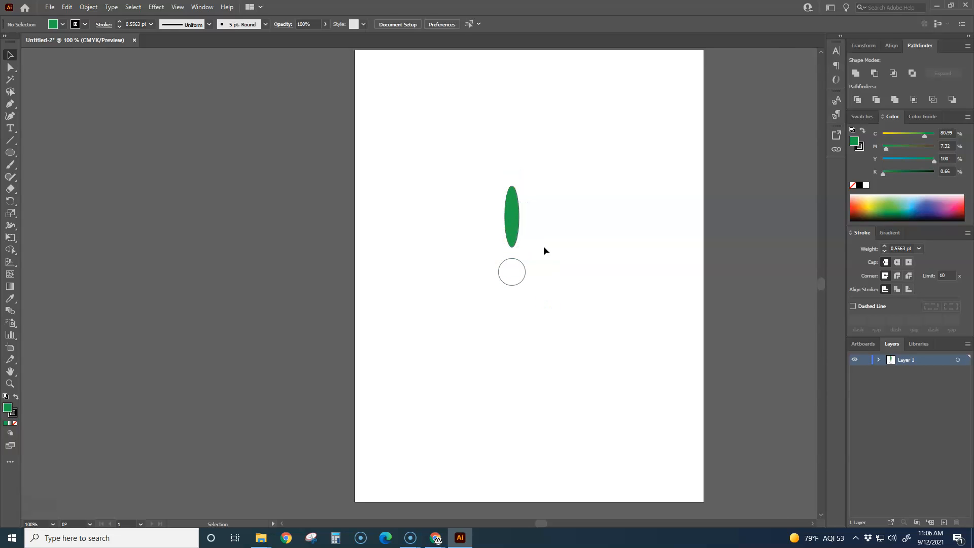
{"action": "scroll", "coordinate": [550, 262], "scroll_direction": "up", "scroll_amount": 1}
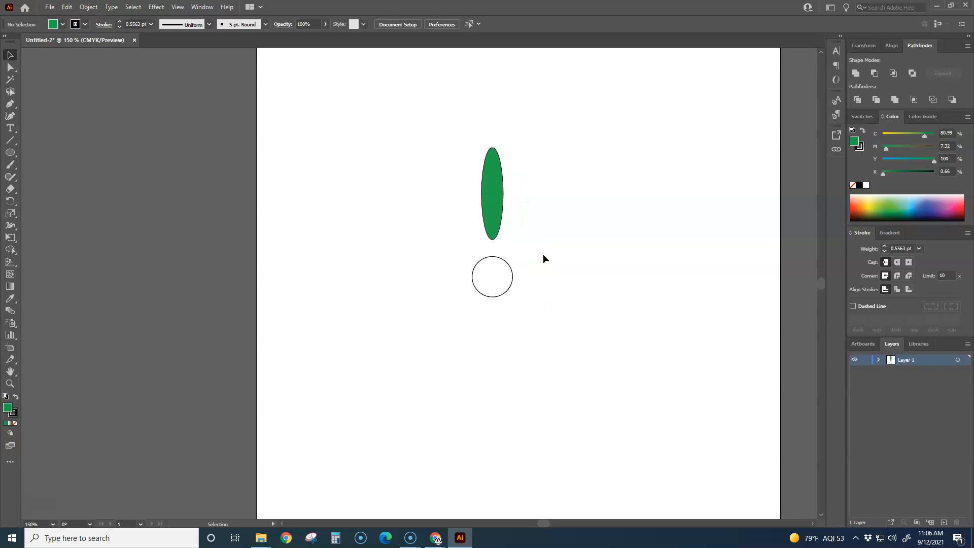
- Try rotating the green ellipse freehand about its own center with the Rotate tool, then undo the rotation
{"action": "left_click", "coordinate": [501, 226]}
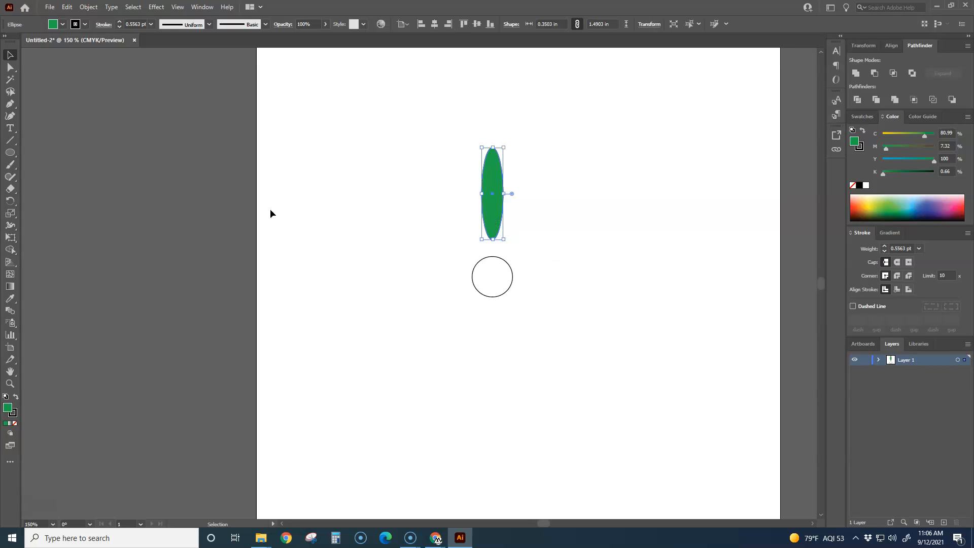
{"action": "left_click", "coordinate": [11, 202]}
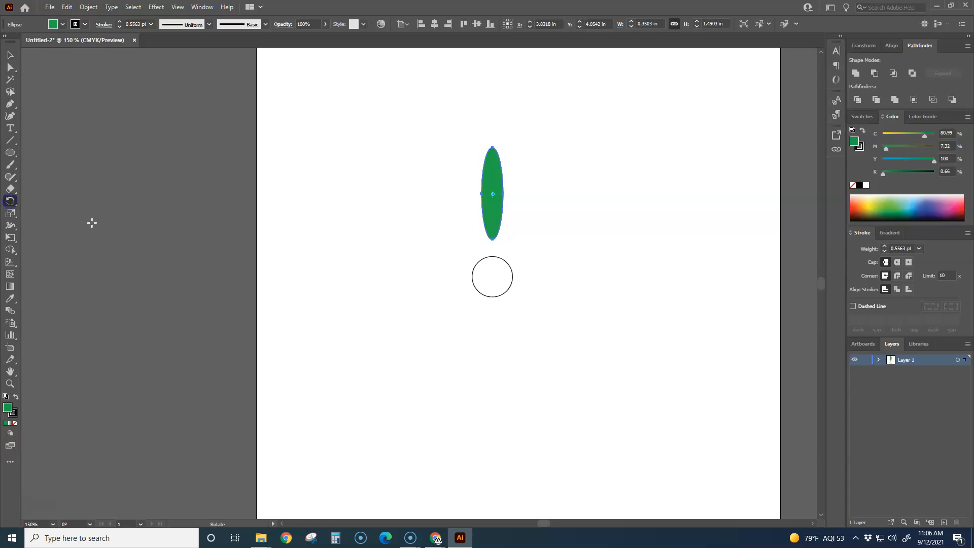
{"action": "left_click_drag", "start_coordinate": [542, 256], "coordinate": [445, 301]}
{"action": "key", "text": "ctrl+z"}
- Try rotating the green ellipse about a pivot point placed away to the left of the circle, then undo it
{"action": "left_click", "coordinate": [382, 269]}
{"action": "left_click_drag", "start_coordinate": [528, 299], "coordinate": [548, 232]}
{"action": "left_click_drag", "start_coordinate": [433, 190], "coordinate": [377, 191]}
{"action": "key", "text": "ctrl+z"}
- Set the rotation pivot at the circle's center and make a freehand clockwise rotated copy of the green ellipse
{"action": "left_click", "coordinate": [477, 261]}
{"action": "left_click", "coordinate": [492, 277]}
{"action": "left_click_drag", "start_coordinate": [587, 274], "coordinate": [563, 314]}
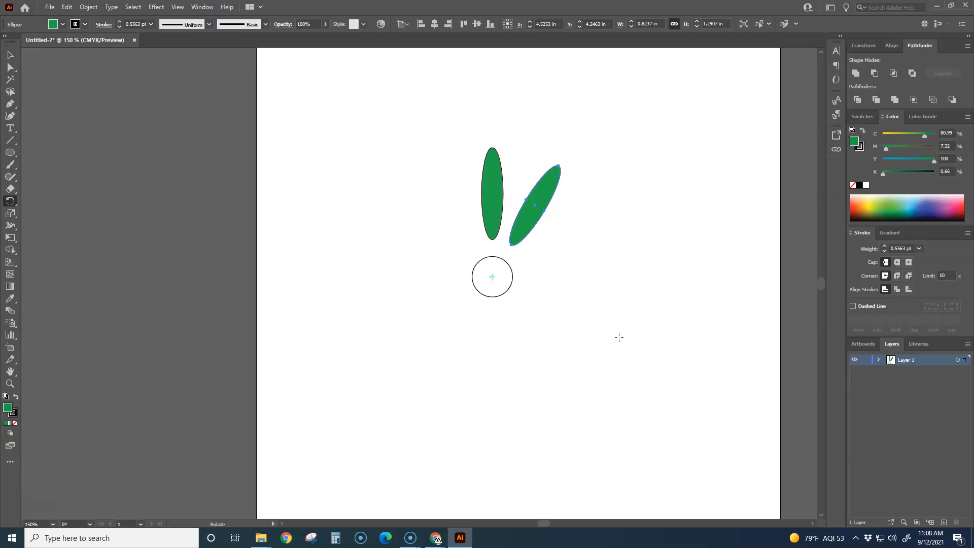
- Repeat the rotated copy around the circle until there are twelve green ellipses
{"action": "key", "text": "ctrl+d"}
{"action": "key", "text": "ctrl+d"}
{"action": "key", "text": "ctrl+d"}
{"action": "key", "text": "ctrl+d"}
{"action": "key", "text": "ctrl+d"}
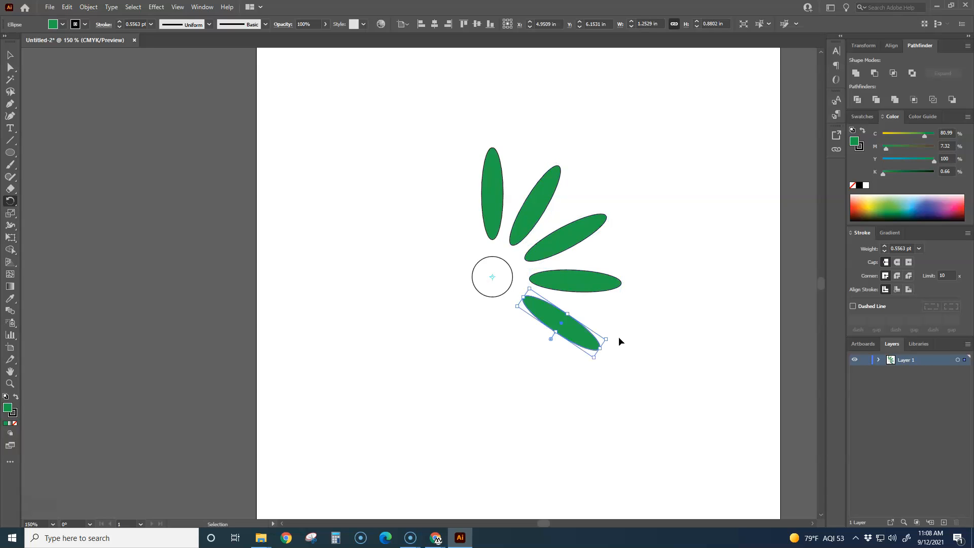
{"action": "key", "text": "ctrl+d"}
{"action": "key", "text": "ctrl+d"}
{"action": "key", "text": "ctrl+d"}
{"action": "key", "text": "ctrl+d"}
{"action": "key", "text": "ctrl+d"}
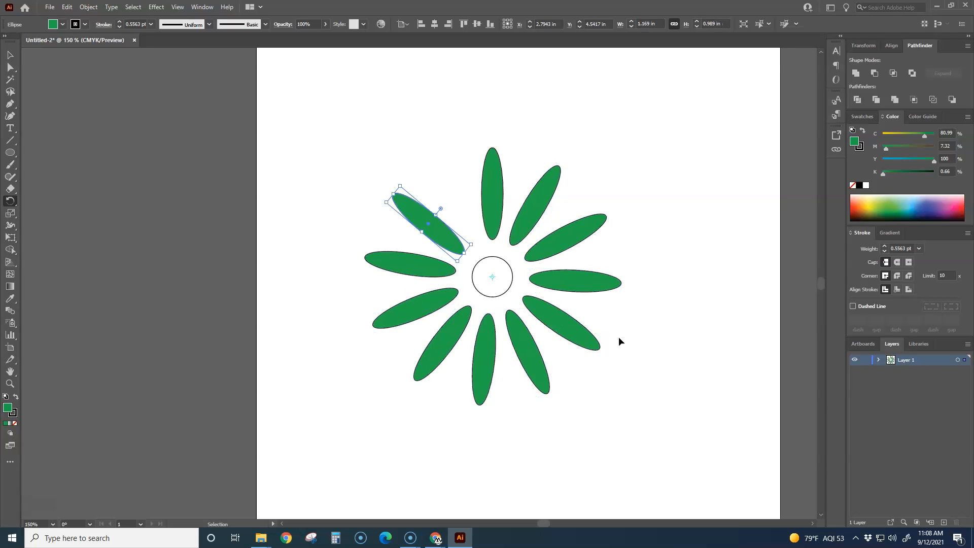
{"action": "key", "text": "r"}
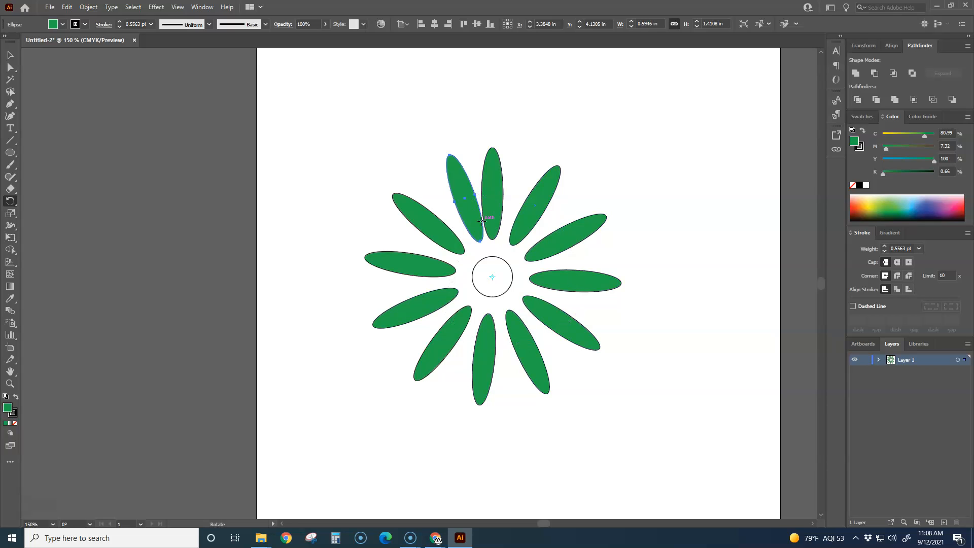
- Undo all the freehand rotated copies, back to the single upright green ellipse
{"action": "key", "text": "ctrl+z"}
{"action": "key", "text": "ctrl+z"}
{"action": "key", "text": "ctrl+z"}
{"action": "key", "text": "ctrl+z"}
{"action": "key", "text": "ctrl+z"}
{"action": "key", "text": "ctrl+z"}
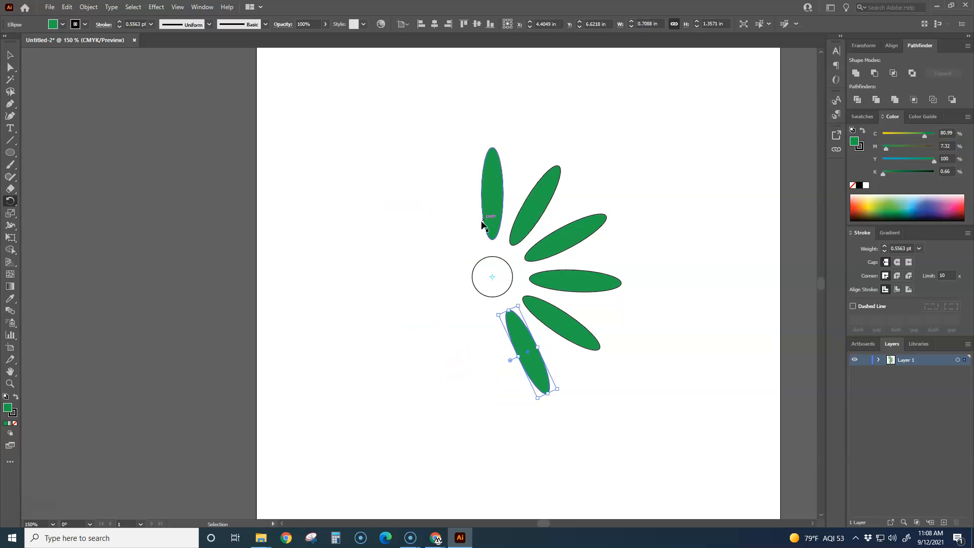
{"action": "key", "text": "ctrl+z"}
{"action": "key", "text": "ctrl+z"}
{"action": "key", "text": "ctrl+z"}
{"action": "key", "text": "ctrl+z"}
{"action": "key", "text": "ctrl+z"}
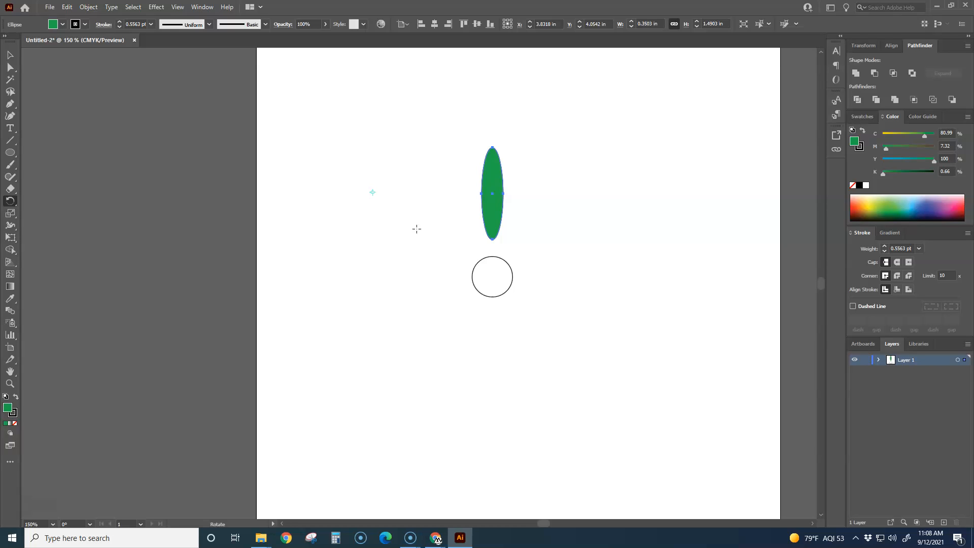
- Make a copy of the green ellipse rotated 15° counterclockwise about the circle's center, using an exact angle
{"action": "left_click", "coordinate": [492, 276], "text": "alt"}
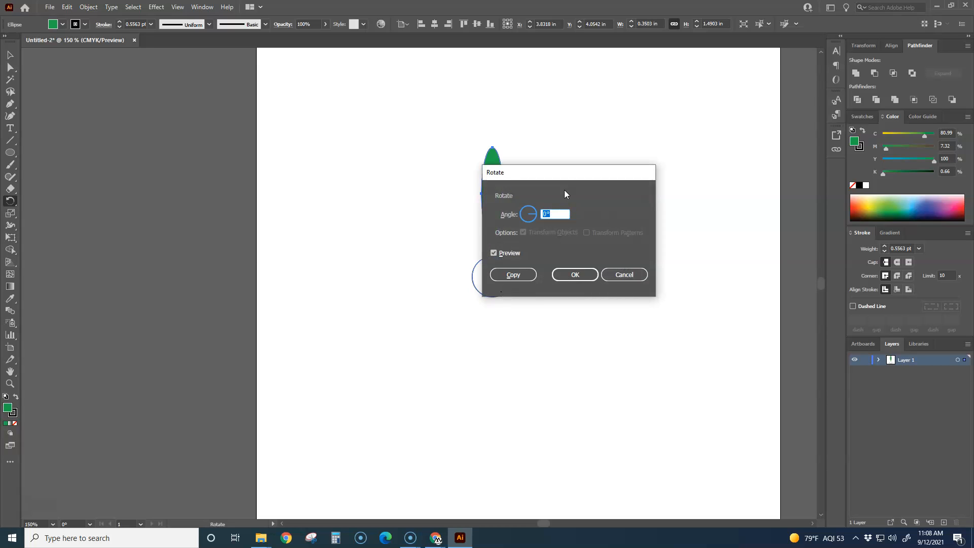
{"action": "left_click_drag", "start_coordinate": [565, 176], "coordinate": [637, 139]}
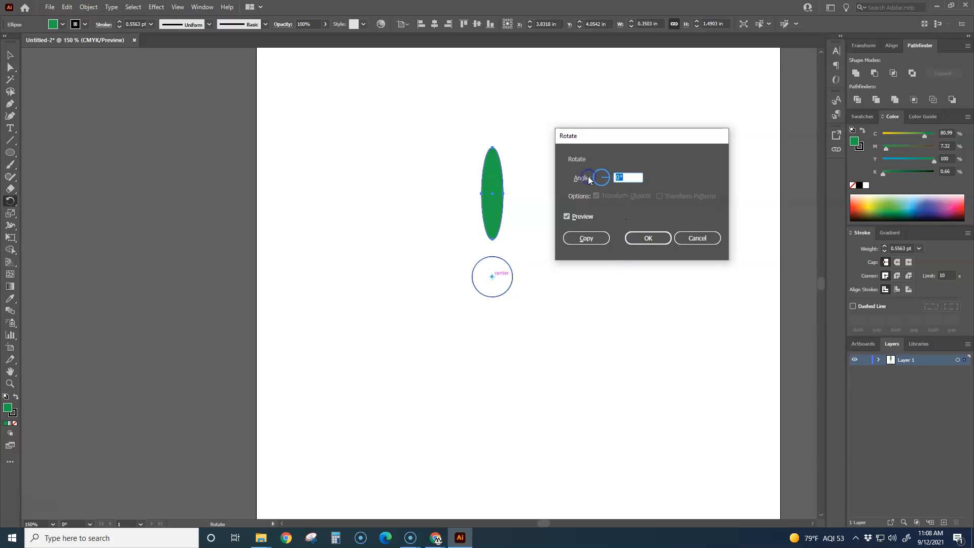
{"action": "type", "text": "15"}
{"action": "left_click", "coordinate": [587, 238]}
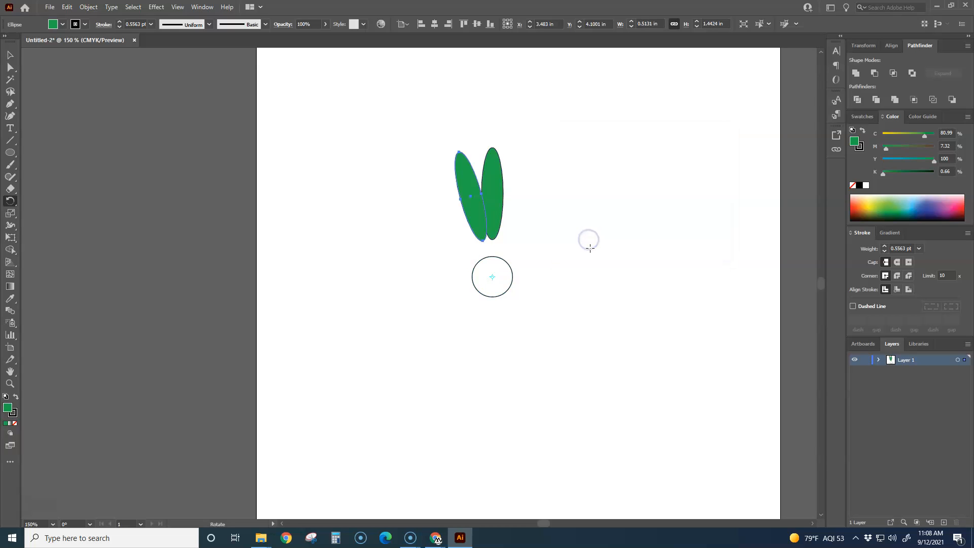
- Repeat the rotated copy until 24 evenly spaced green ellipses surround the circle, and deselect the artwork
{"action": "key", "text": "ctrl+d"}
{"action": "key", "text": "ctrl+d"}
{"action": "key", "text": "ctrl+d"}
{"action": "key", "text": "ctrl+d"}
{"action": "key", "text": "ctrl+d"}
{"action": "key", "text": "ctrl+d"}
{"action": "key", "text": "ctrl+d"}
{"action": "key", "text": "ctrl+d"}
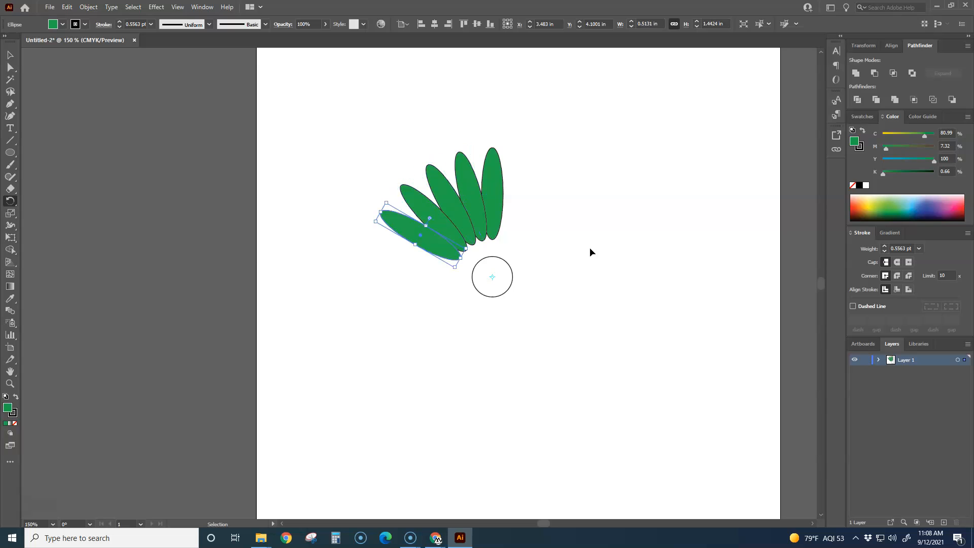
{"action": "key", "text": "ctrl+d"}
{"action": "key", "text": "ctrl+d"}
{"action": "key", "text": "ctrl+d"}
{"action": "key", "text": "ctrl+d"}
{"action": "key", "text": "ctrl+d"}
{"action": "key", "text": "ctrl+d"}
{"action": "key", "text": "ctrl+d"}
{"action": "key", "text": "ctrl+d"}
{"action": "key", "text": "ctrl+d"}
{"action": "key", "text": "ctrl+d"}
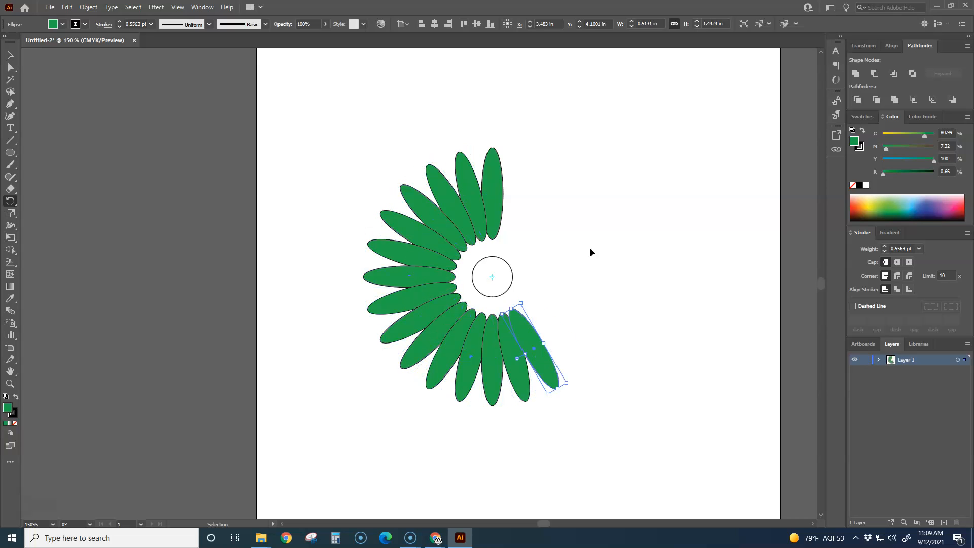
{"action": "key", "text": "ctrl+d"}
{"action": "key", "text": "ctrl+d"}
{"action": "key", "text": "ctrl+d"}
{"action": "key", "text": "ctrl+d"}
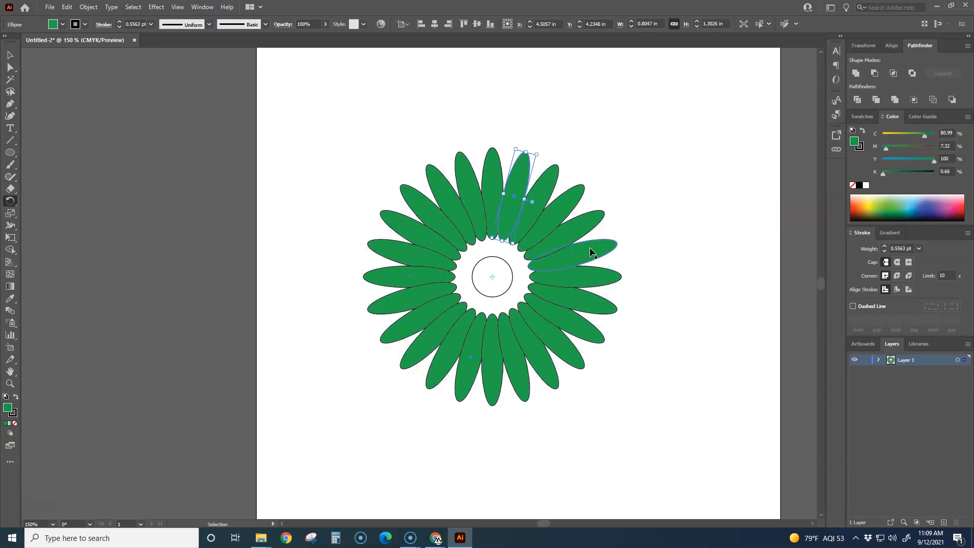
{"action": "left_click", "coordinate": [10, 54]}
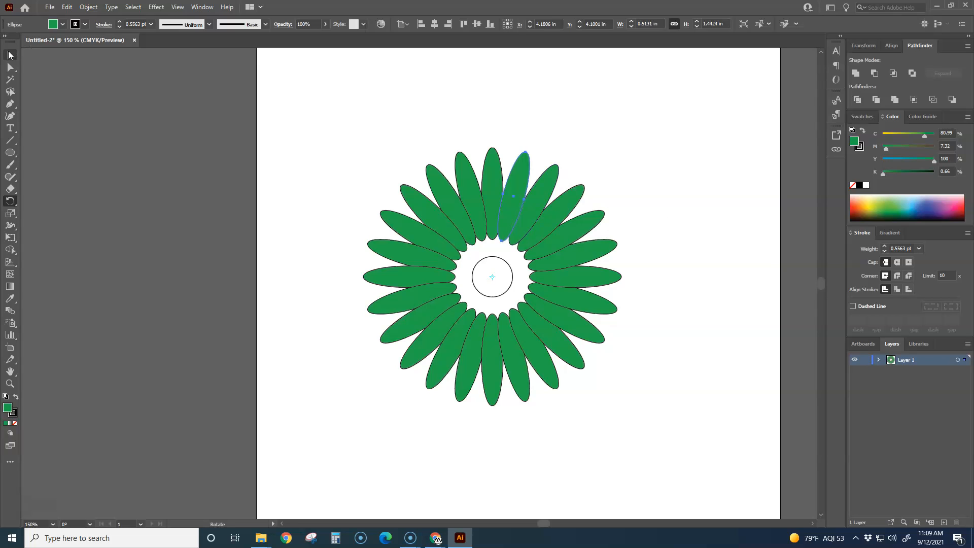
{"action": "left_click", "coordinate": [356, 152]}
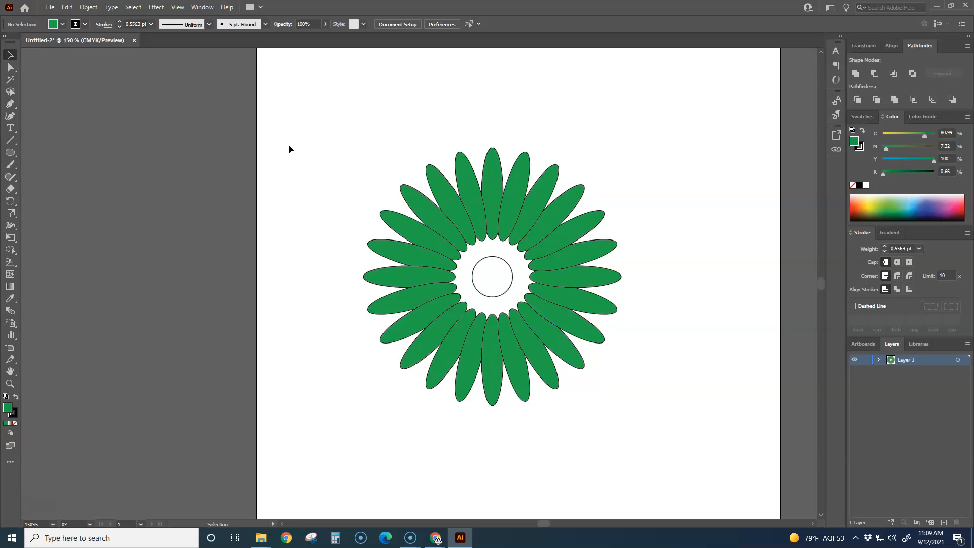
- Examine the Repeat commands available for objects, including Radial, Grid and Mirror
{"action": "left_click", "coordinate": [71, 7]}
{"action": "mouse_move", "coordinate": [90, 7]}
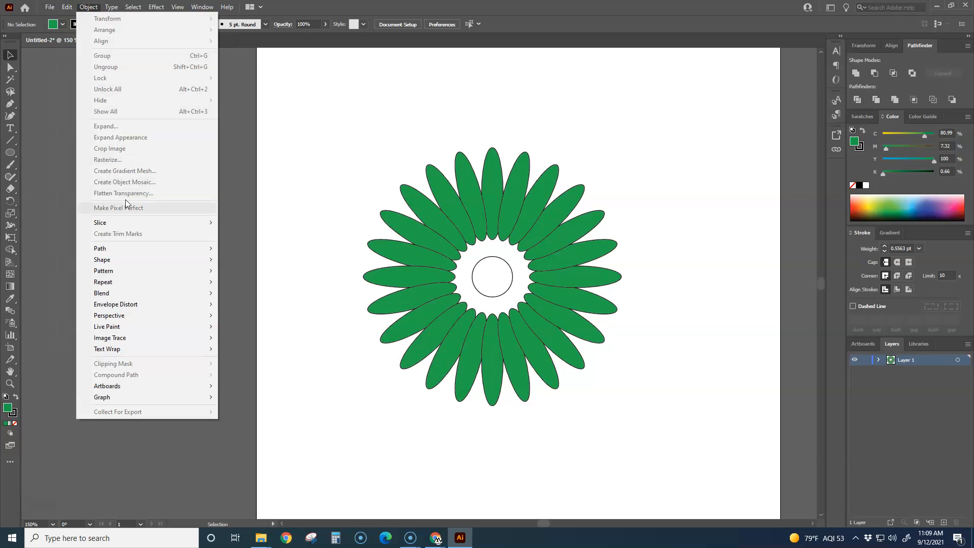
{"action": "mouse_move", "coordinate": [115, 282]}
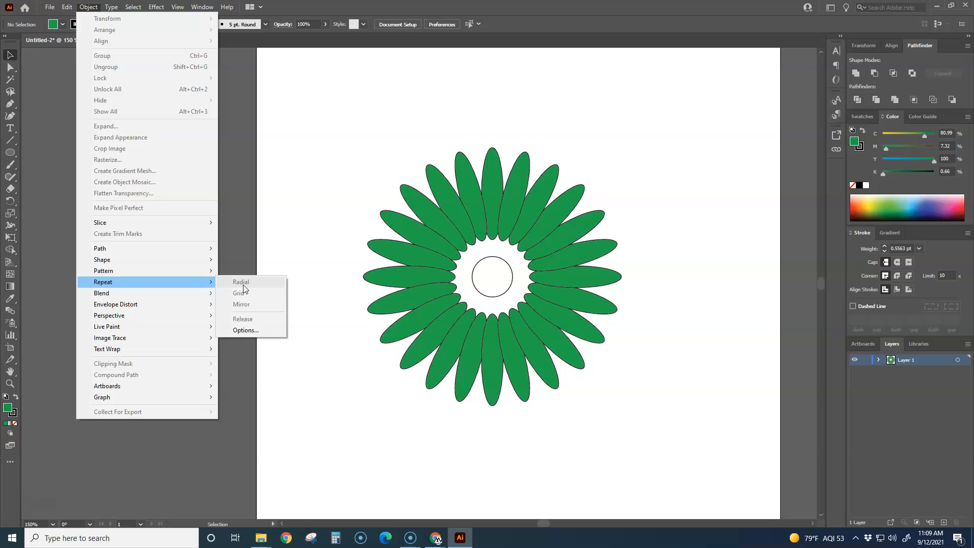